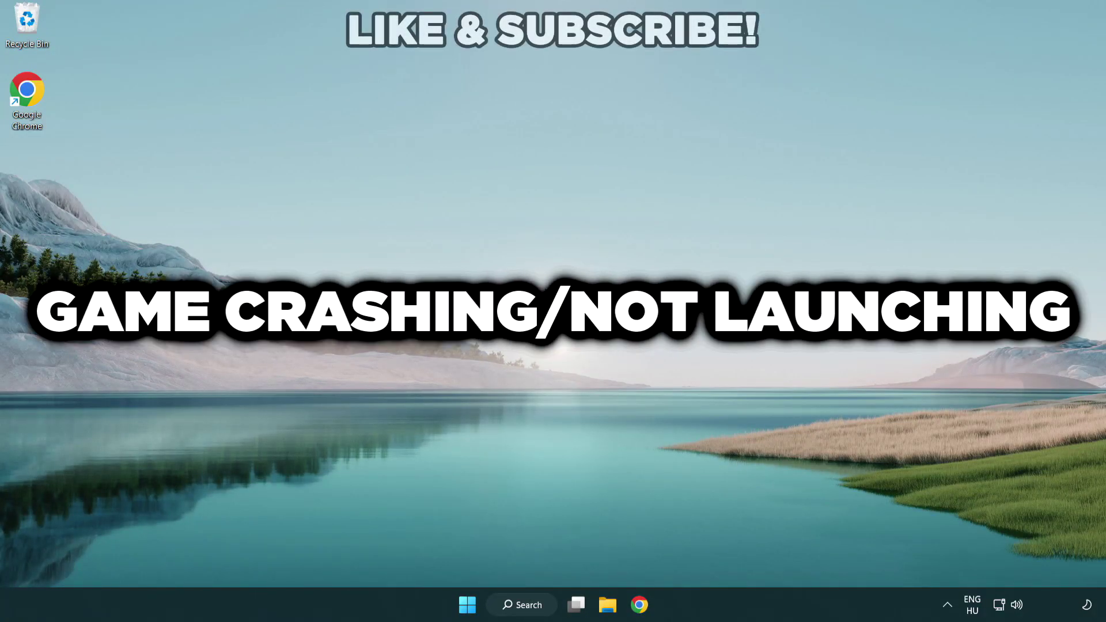
# Search Windows for 'device manager' and launch Device Manager from the results
pyautogui.click(527, 606)
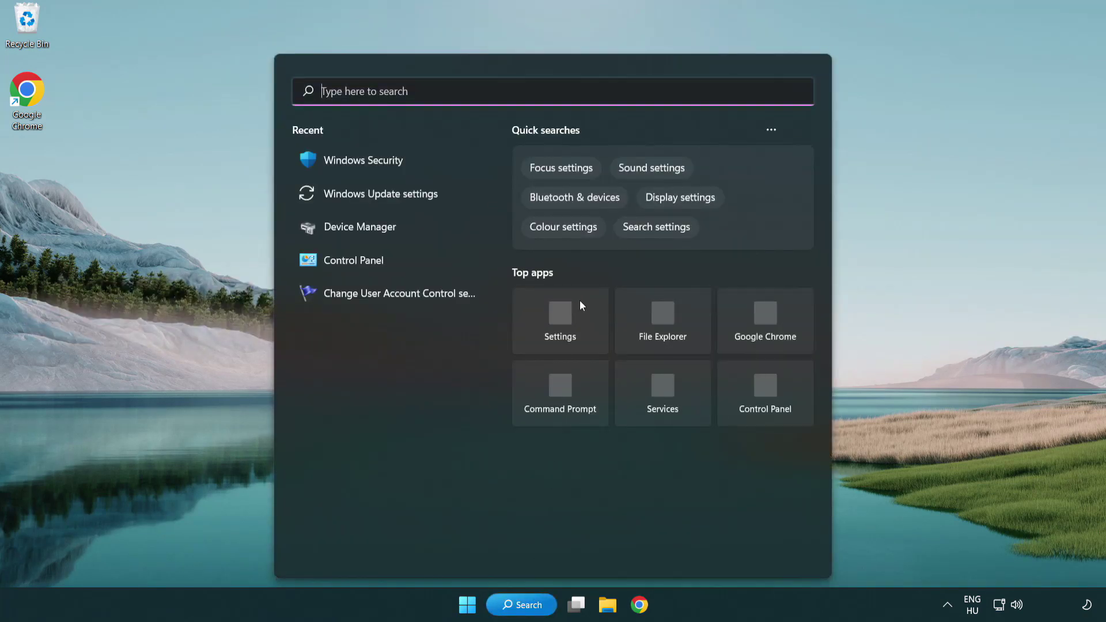
pyautogui.write('d')
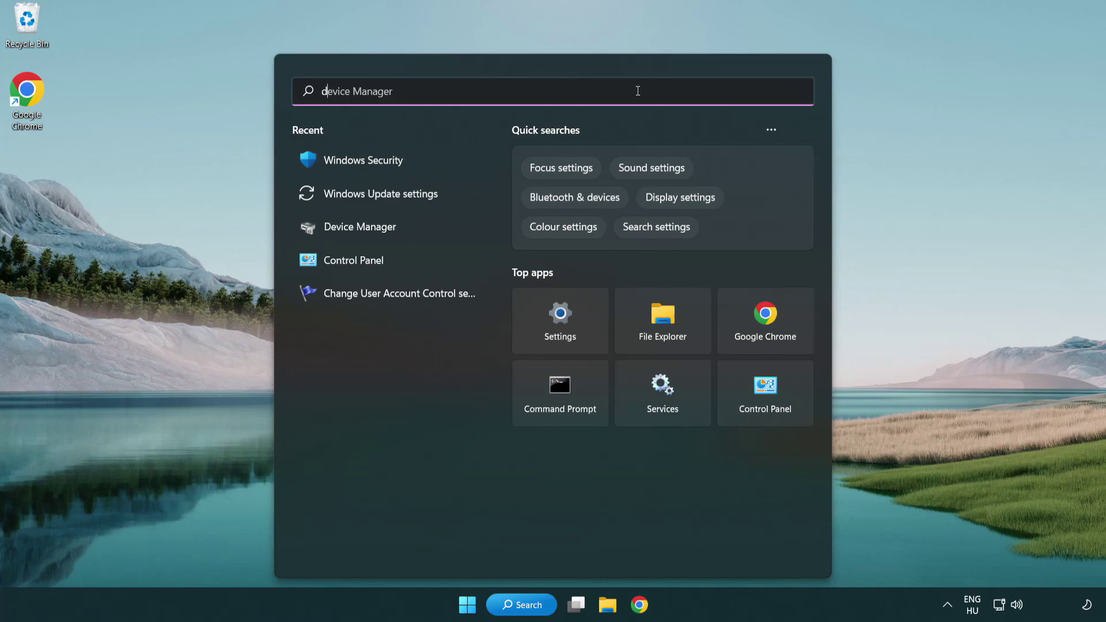
pyautogui.write('evice manager')
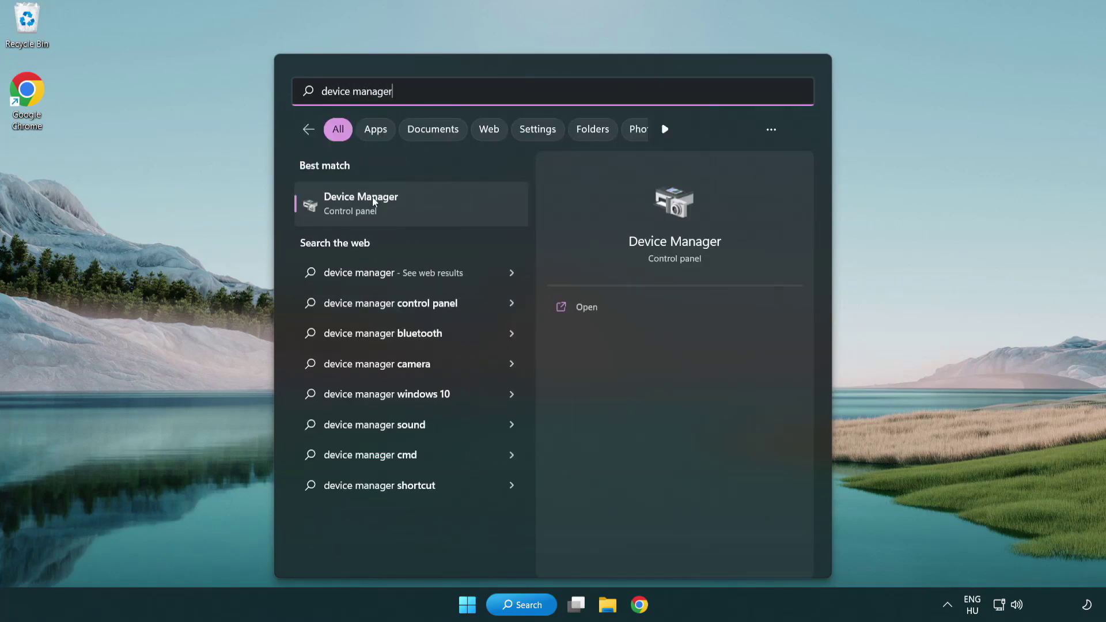
pyautogui.click(443, 213)
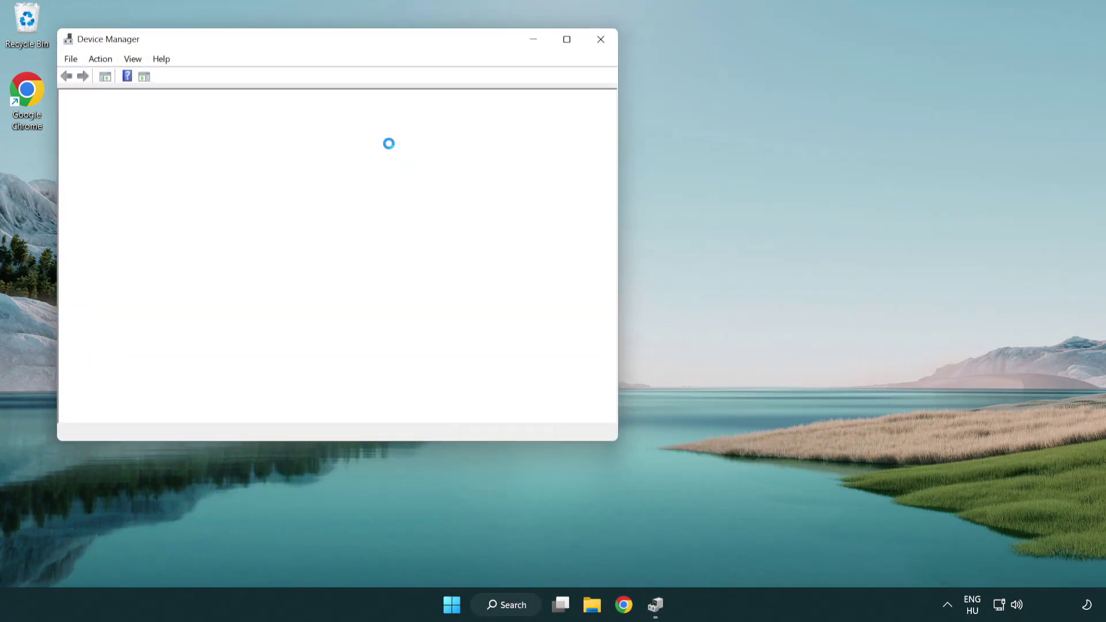
# Expand Display adapters and bring up the context menu for the VMware SVGA 3D adapter
pyautogui.moveTo(303, 44); pyautogui.dragTo(487, 111)
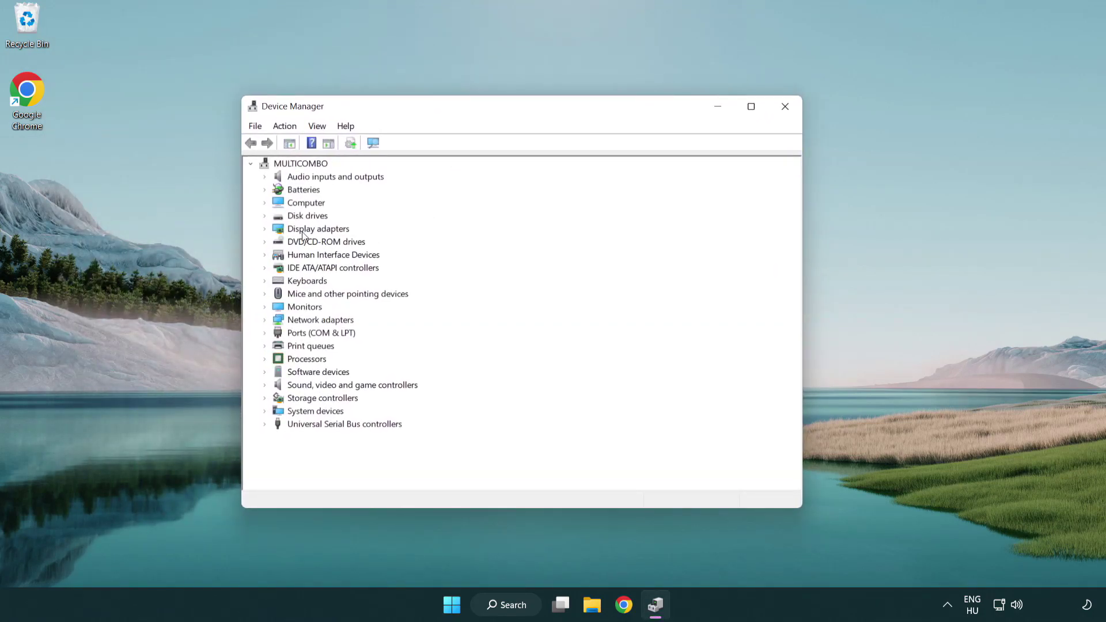
pyautogui.click(326, 231)
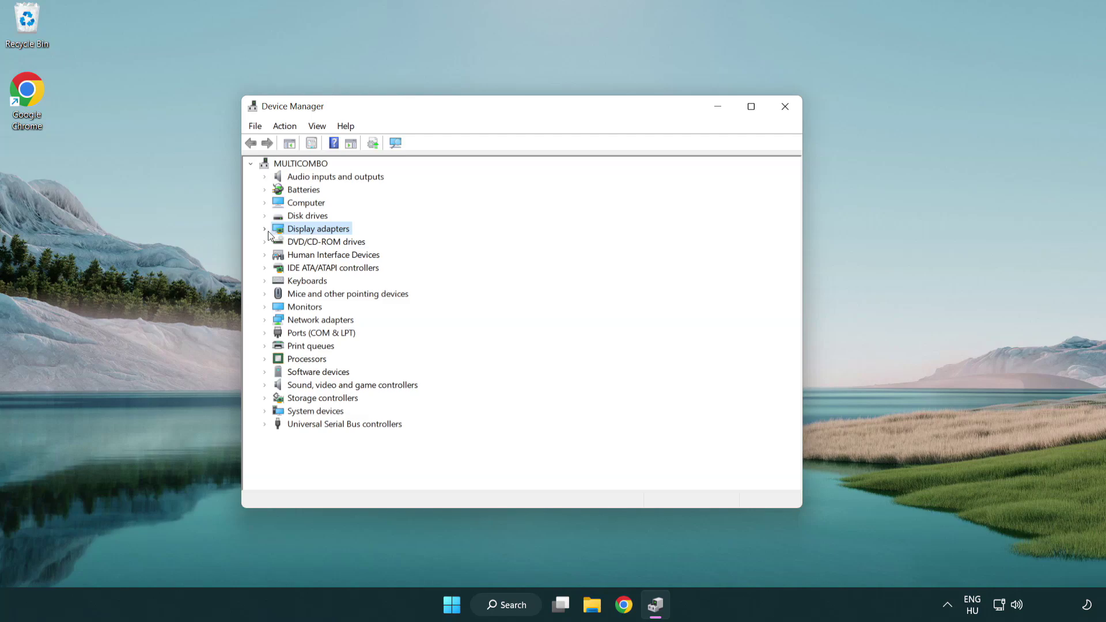
pyautogui.click(265, 229)
pyautogui.click(329, 245)
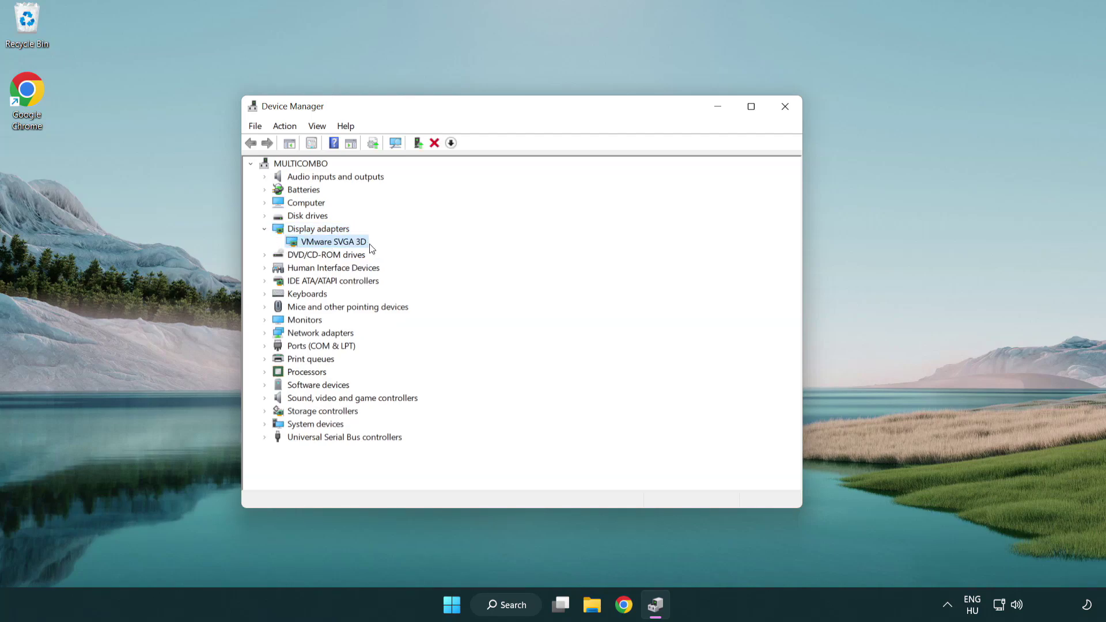
pyautogui.rightClick(330, 246)
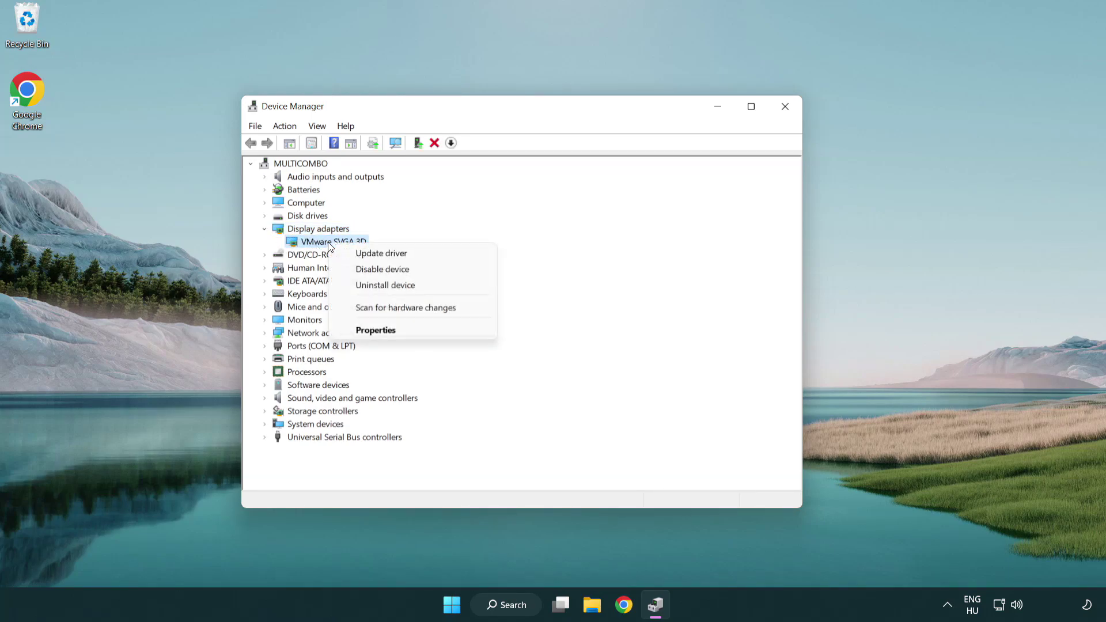
# Auto-search drivers for VMware SVGA 3D, confirming the best driver is installed, then close Device Manager
pyautogui.click(436, 254)
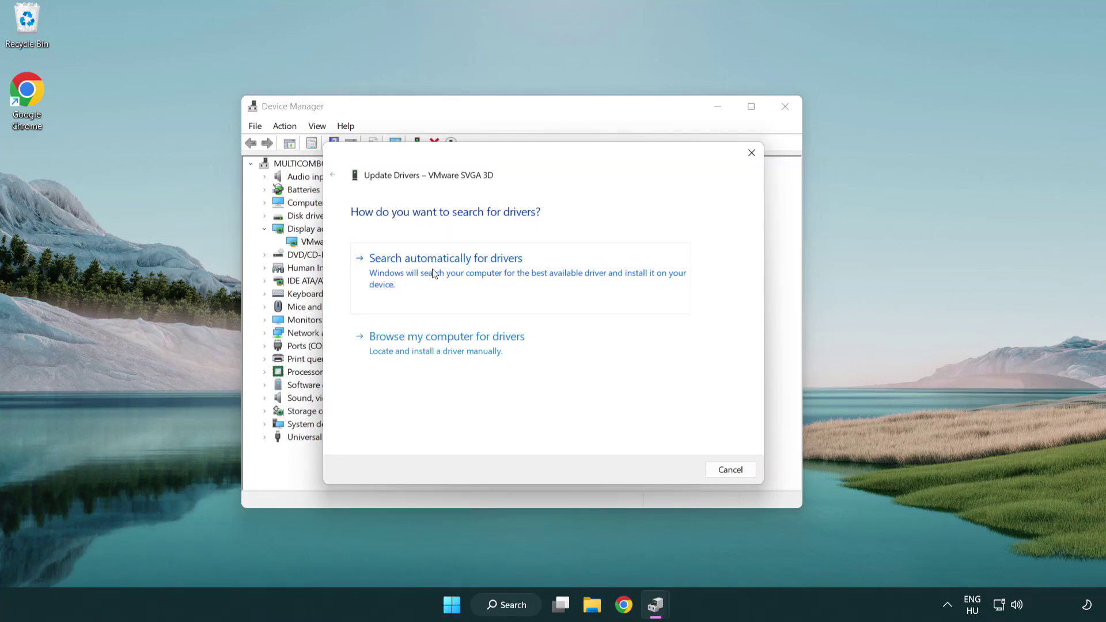
pyautogui.click(486, 268)
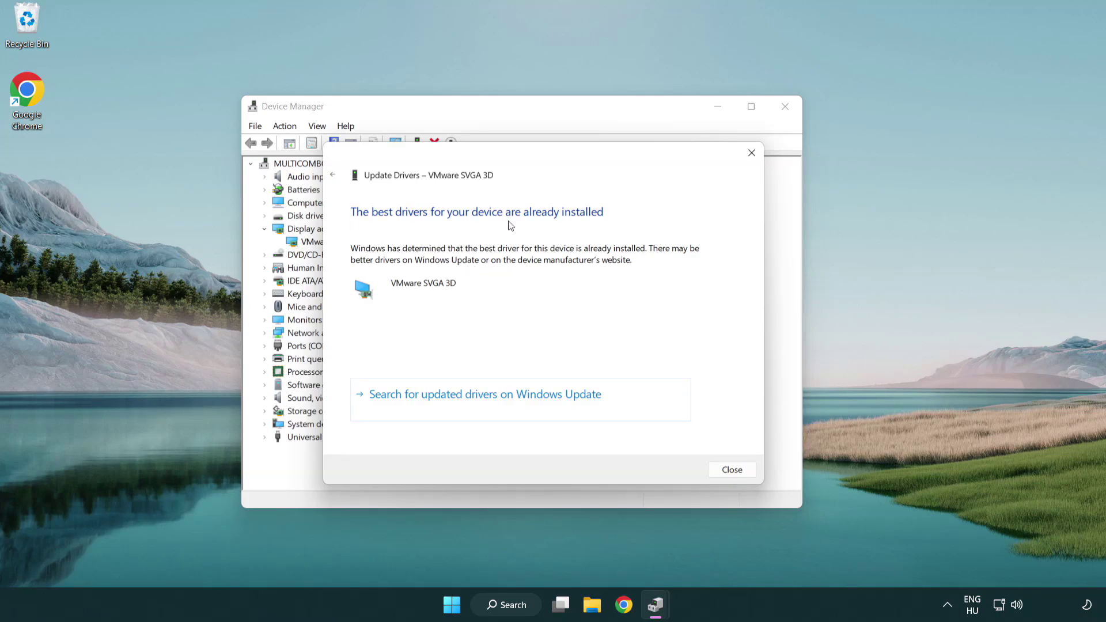
pyautogui.click(732, 470)
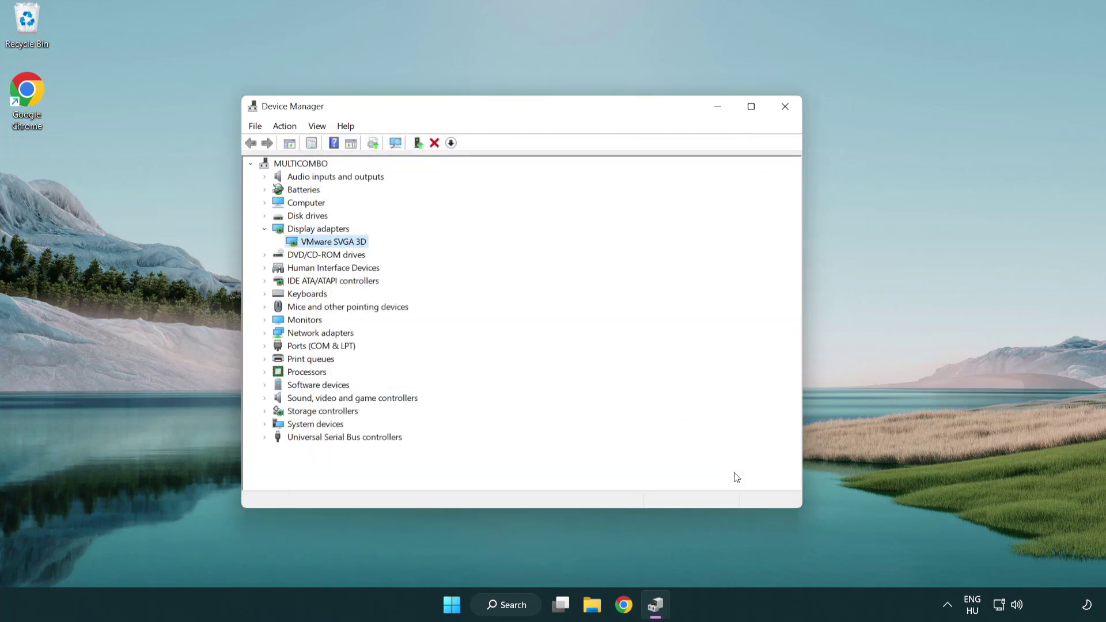
pyautogui.click(788, 110)
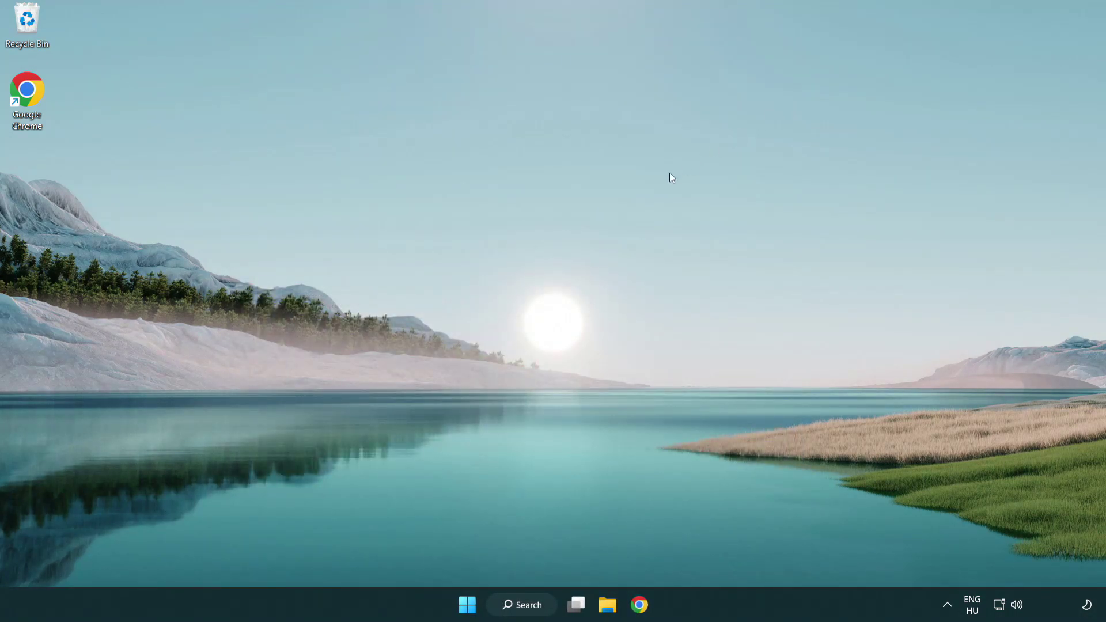
# Search Windows for 'update' and open the Windows Update settings page
pyautogui.click(533, 601)
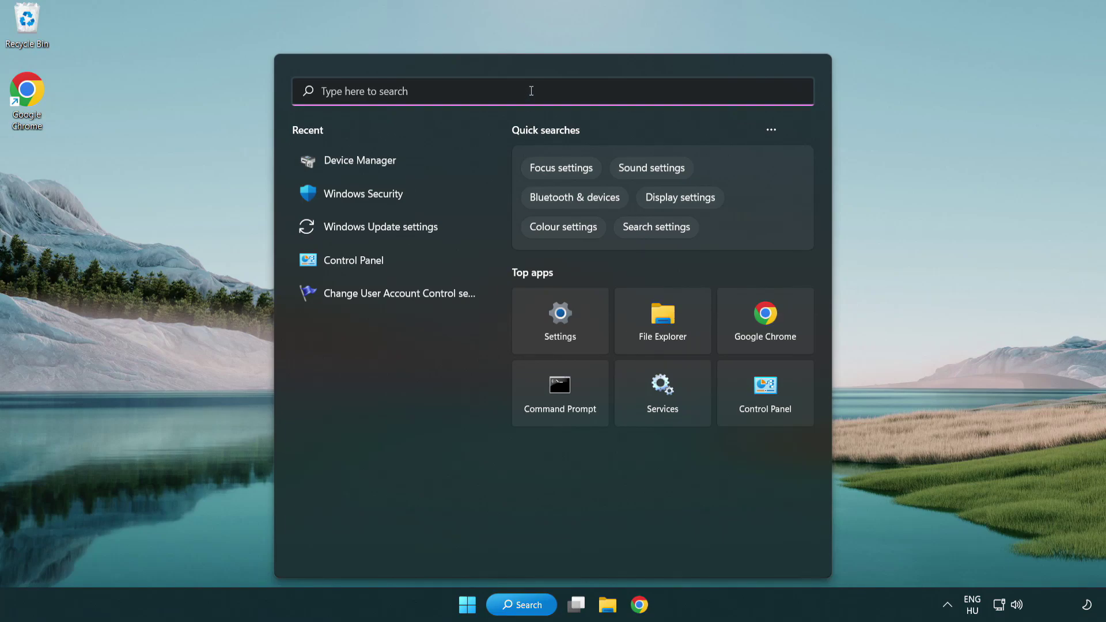
pyautogui.write('update')
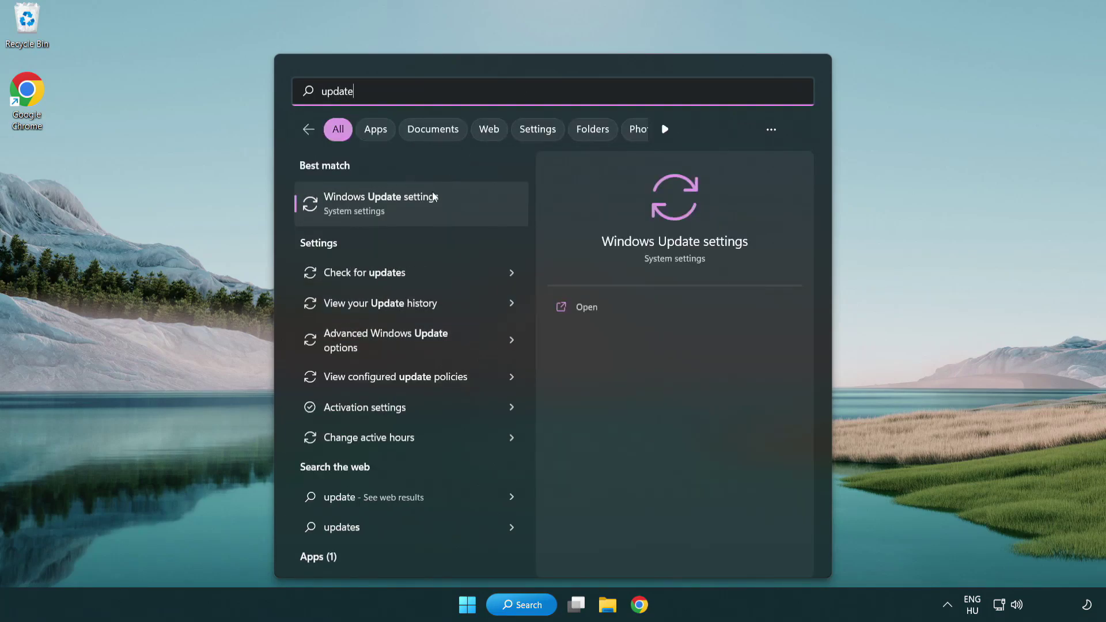
pyautogui.click(433, 213)
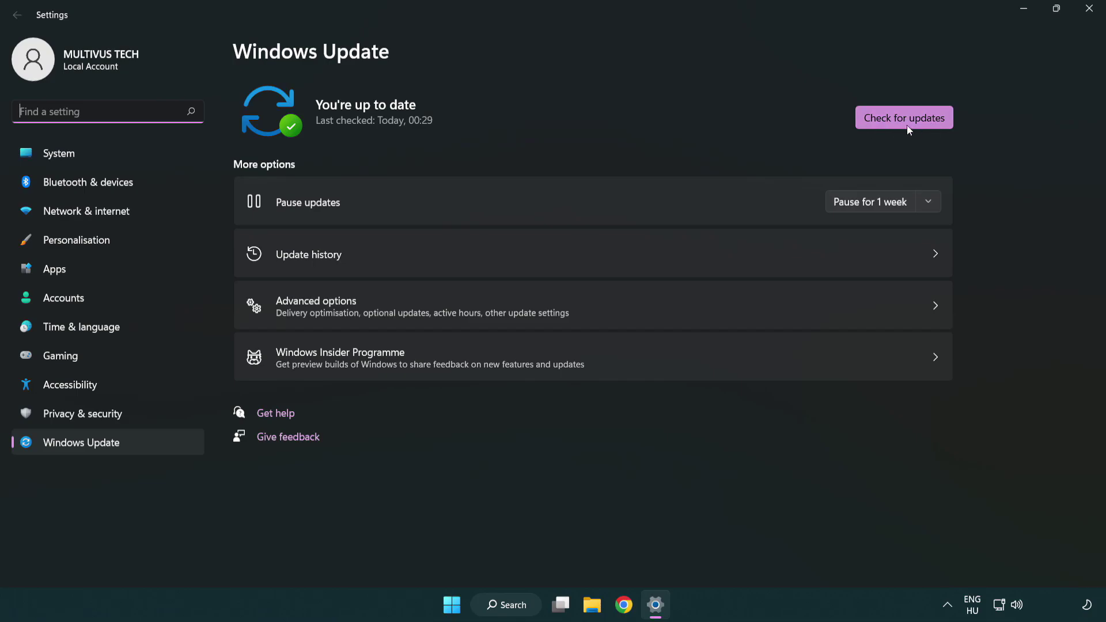
# Run a fresh Windows Update check, which reports the PC up to date as of 00:42
pyautogui.click(925, 123)
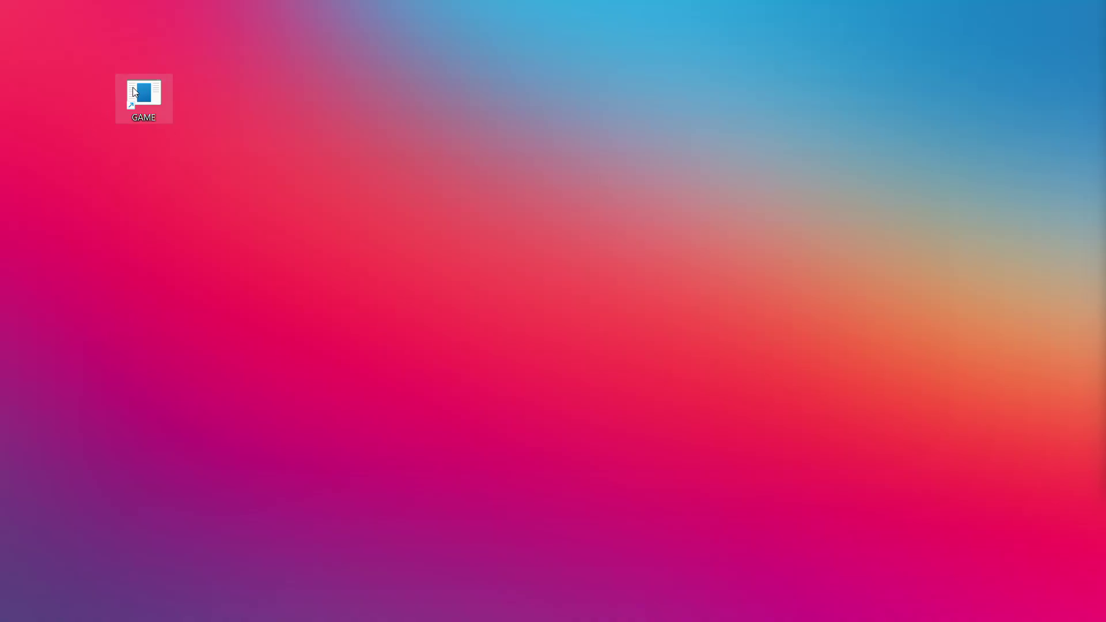
# Open the Properties dialog of the GAME desktop shortcut
pyautogui.rightClick(147, 92)
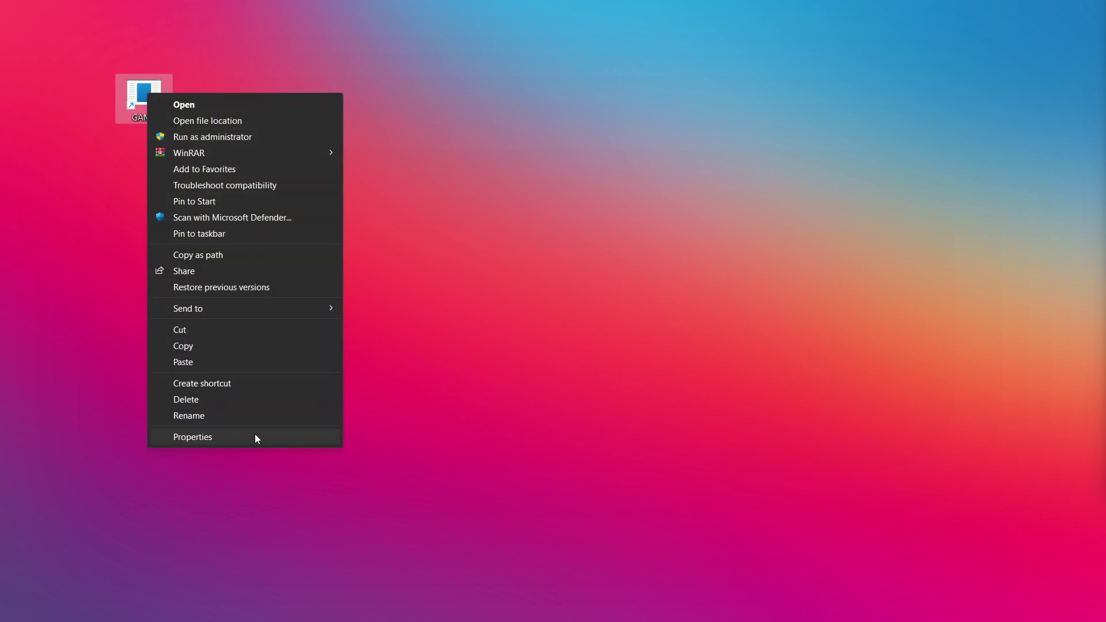
pyautogui.click(290, 438)
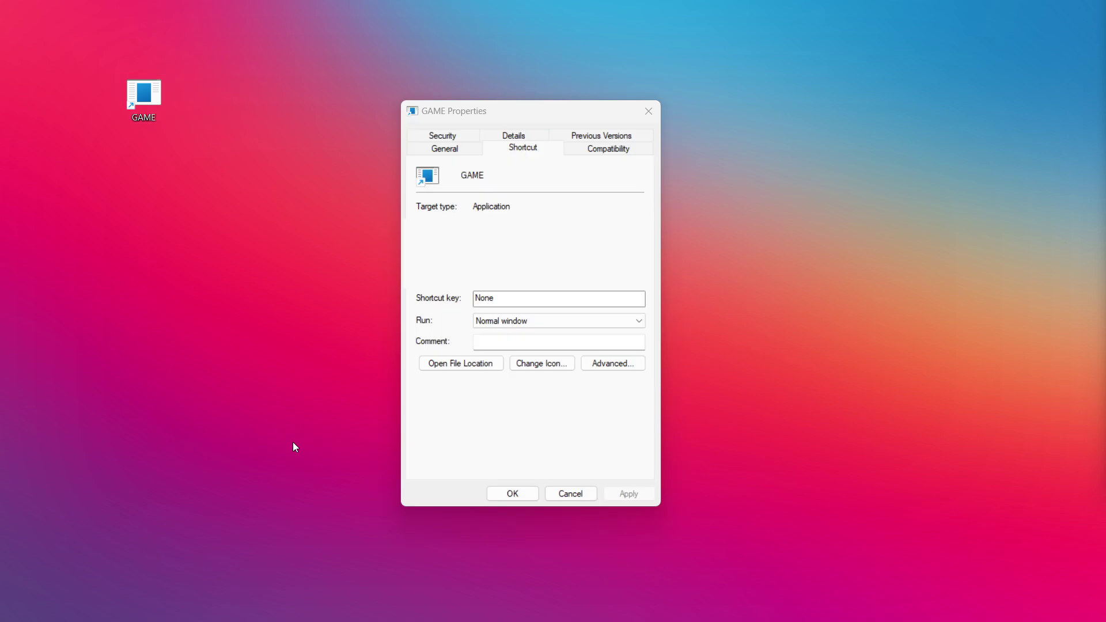
# Set GAME to Windows 8 compatibility mode, run as administrator, fullscreen optimizations disabled, and save
pyautogui.click(622, 152)
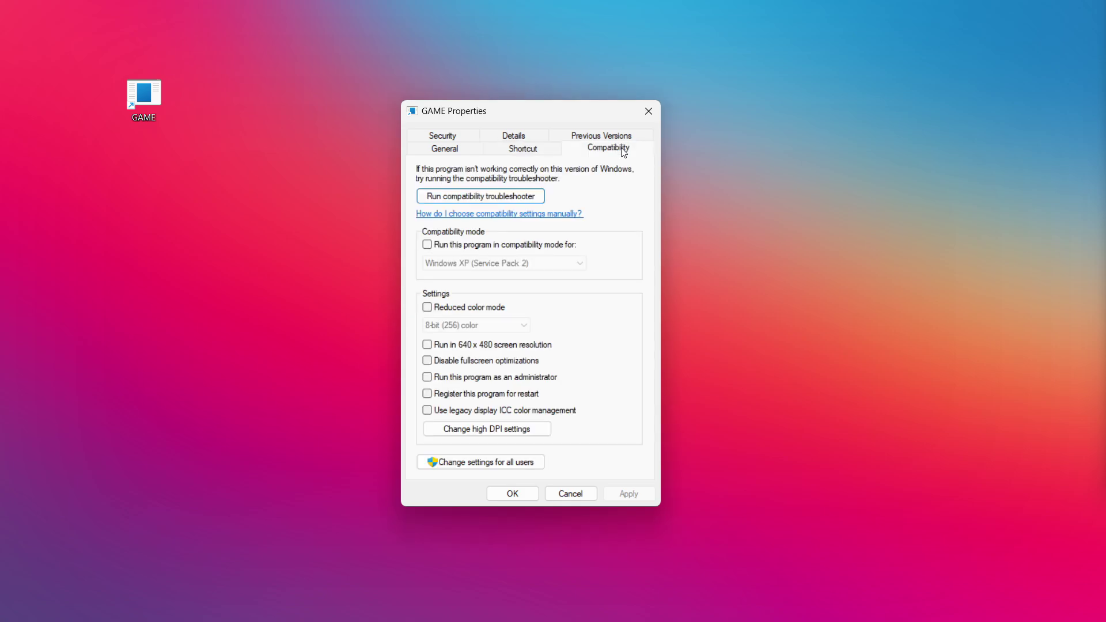
pyautogui.click(500, 248)
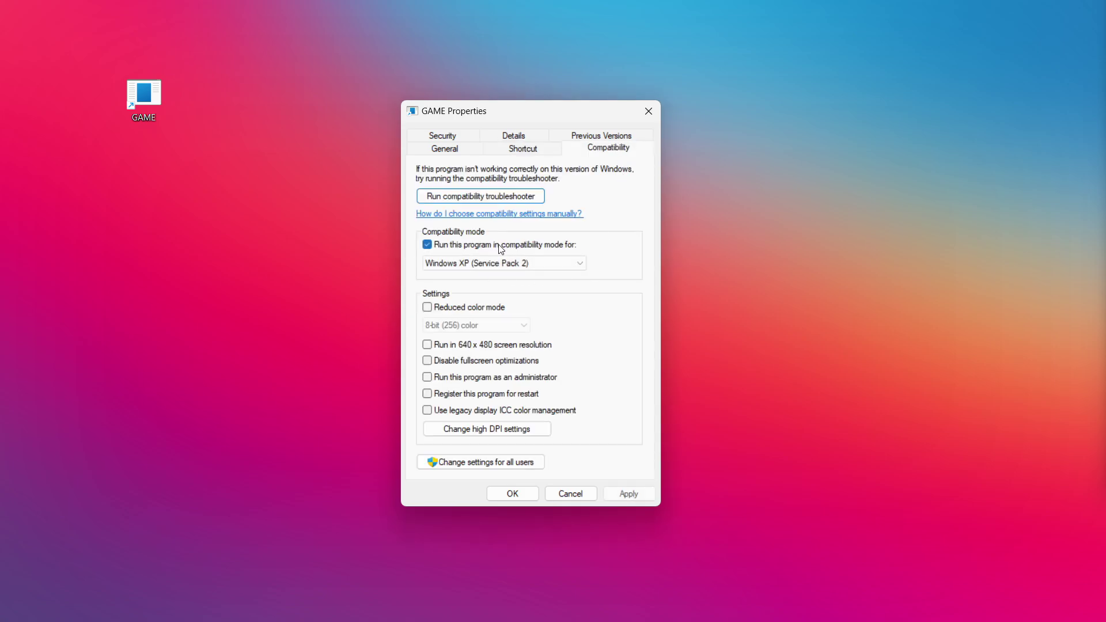
pyautogui.click(505, 263)
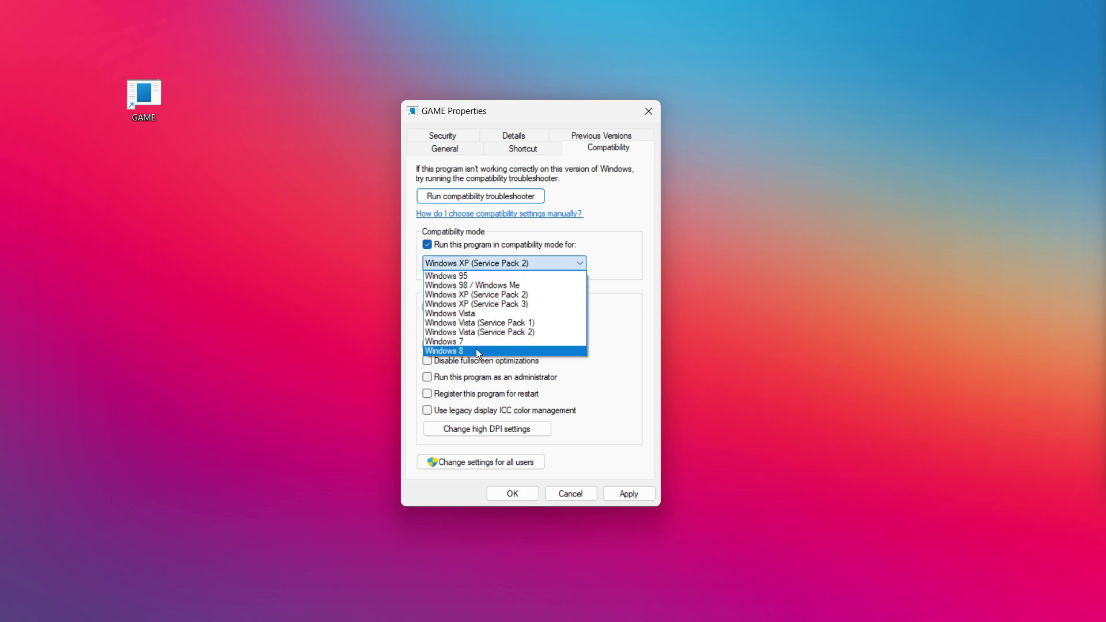
pyautogui.click(478, 351)
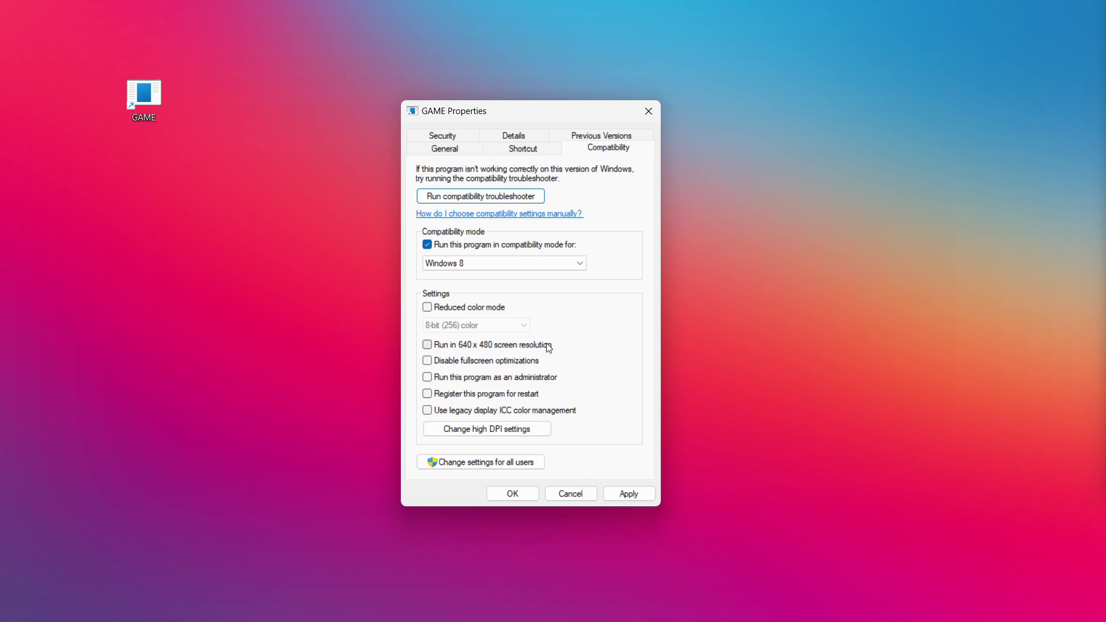
pyautogui.click(485, 365)
pyautogui.click(461, 384)
pyautogui.click(628, 494)
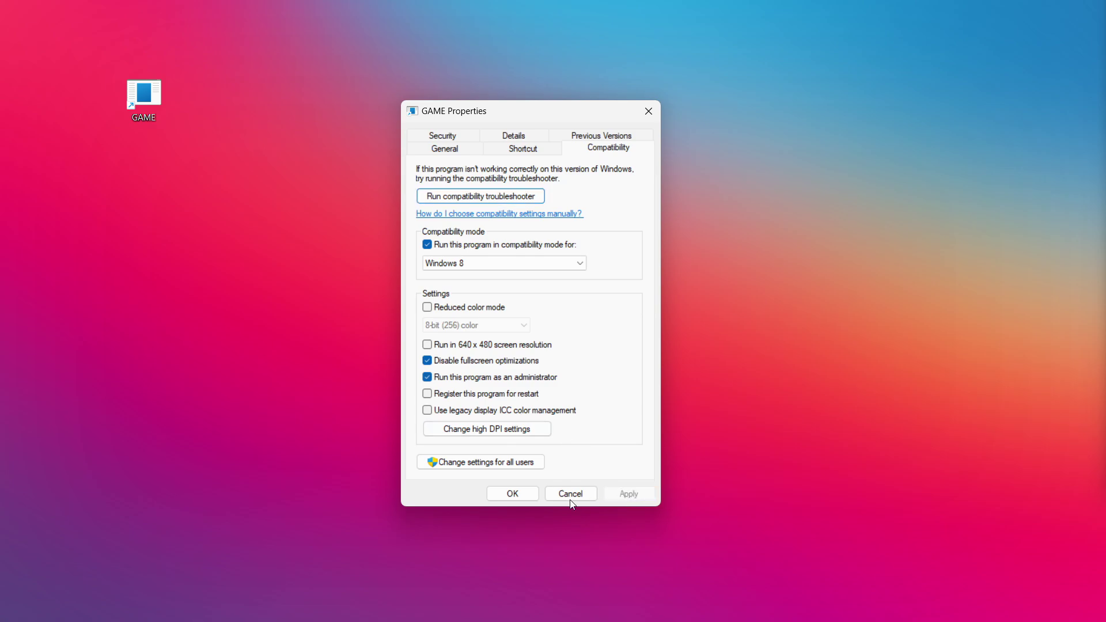
pyautogui.click(513, 495)
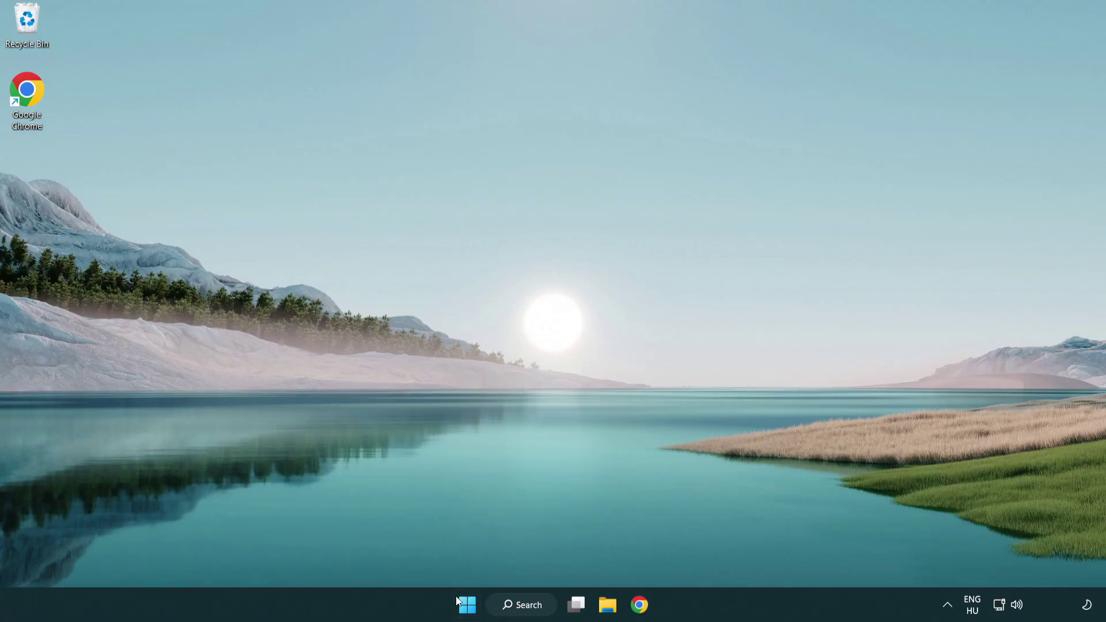
# Launch Task Manager from the Start button's right-click menu and show its Startup apps list
pyautogui.rightClick(468, 609)
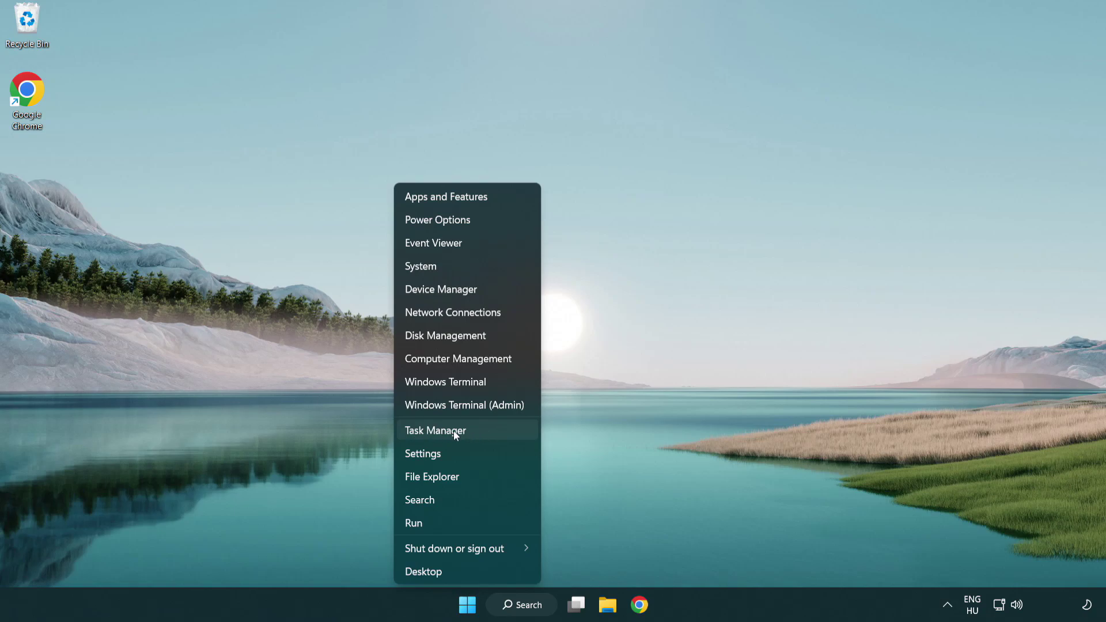
pyautogui.click(488, 437)
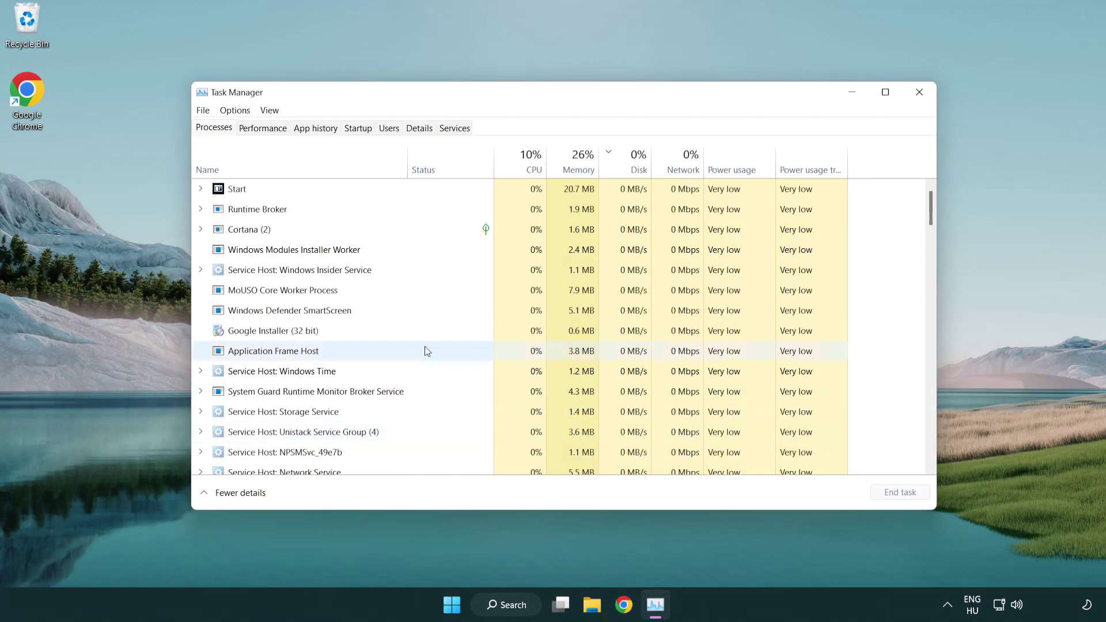
pyautogui.click(358, 129)
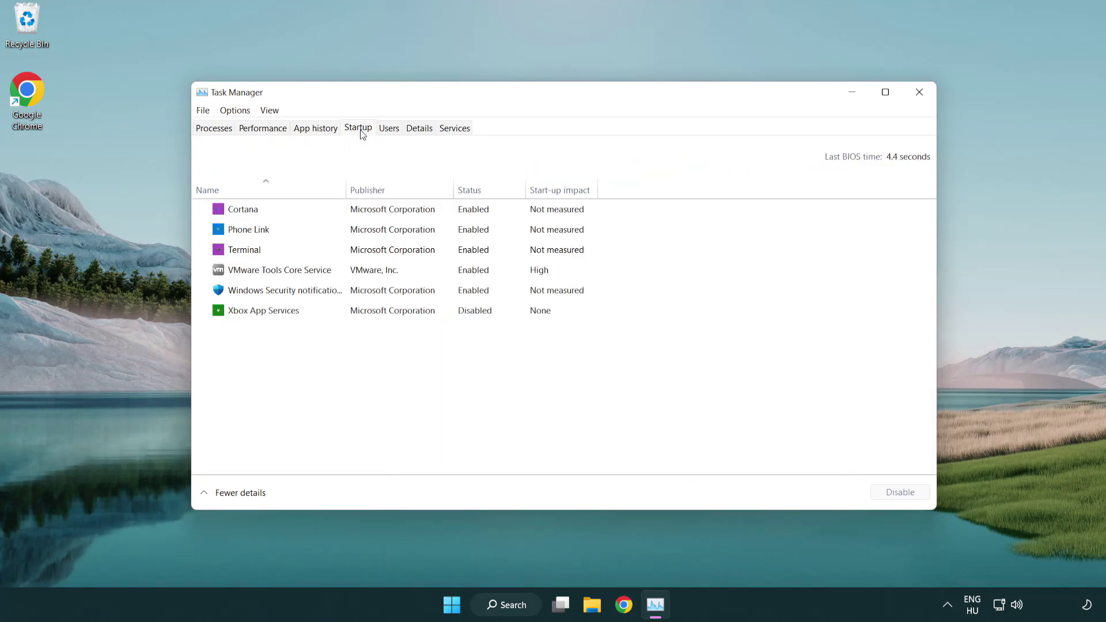
# Disable Terminal, Phone Link, Cortana and Windows Security notification at startup, then close Task Manager
pyautogui.click(362, 251)
pyautogui.click(899, 492)
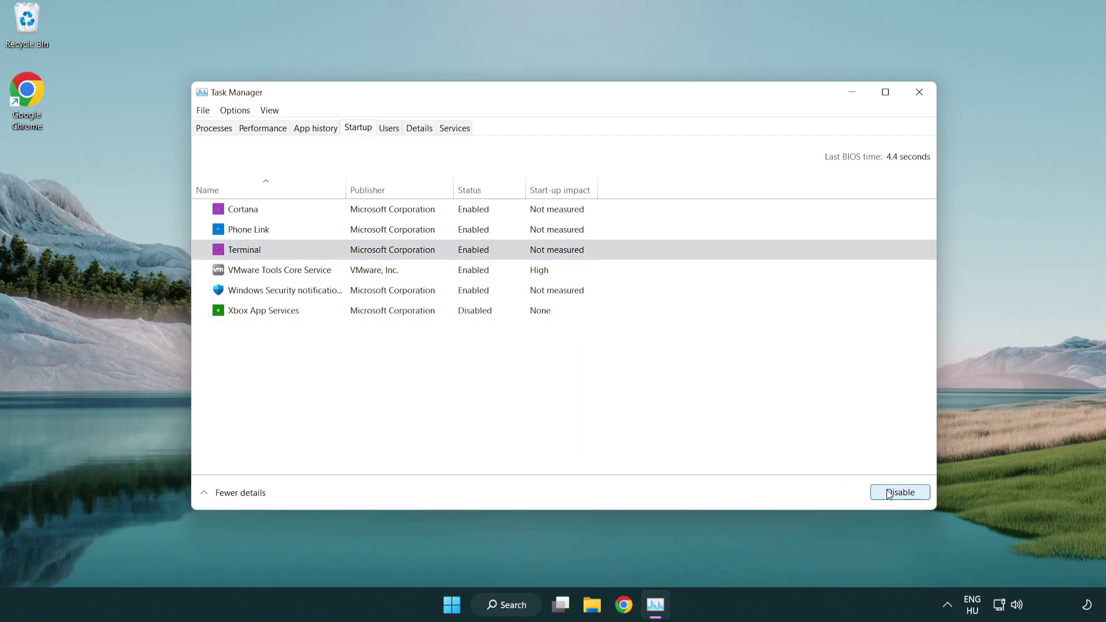
pyautogui.click(466, 235)
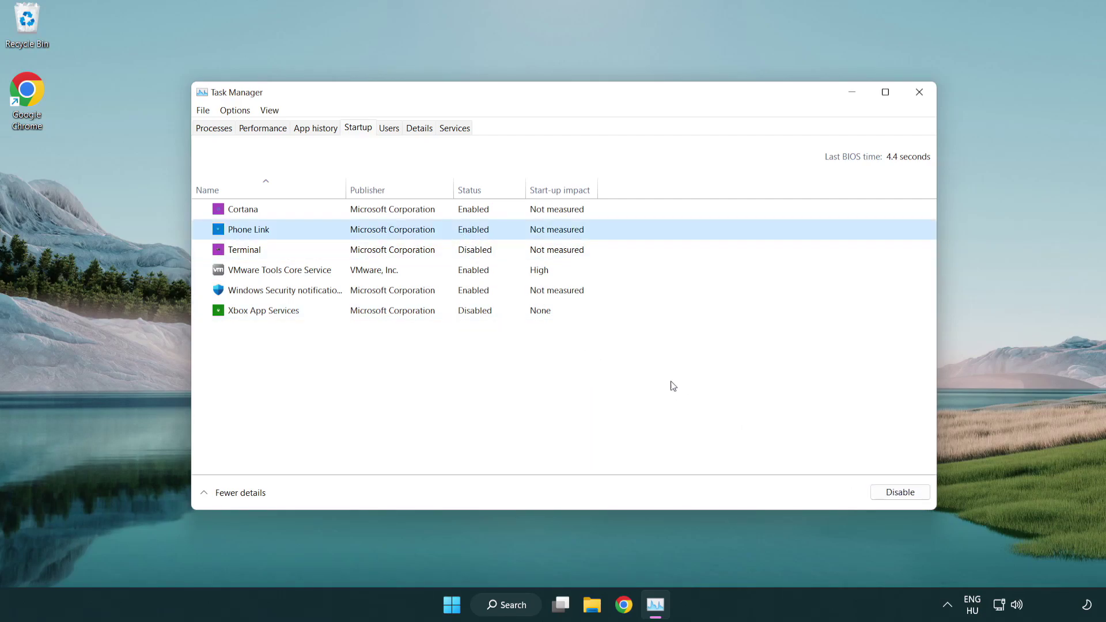
pyautogui.click(899, 494)
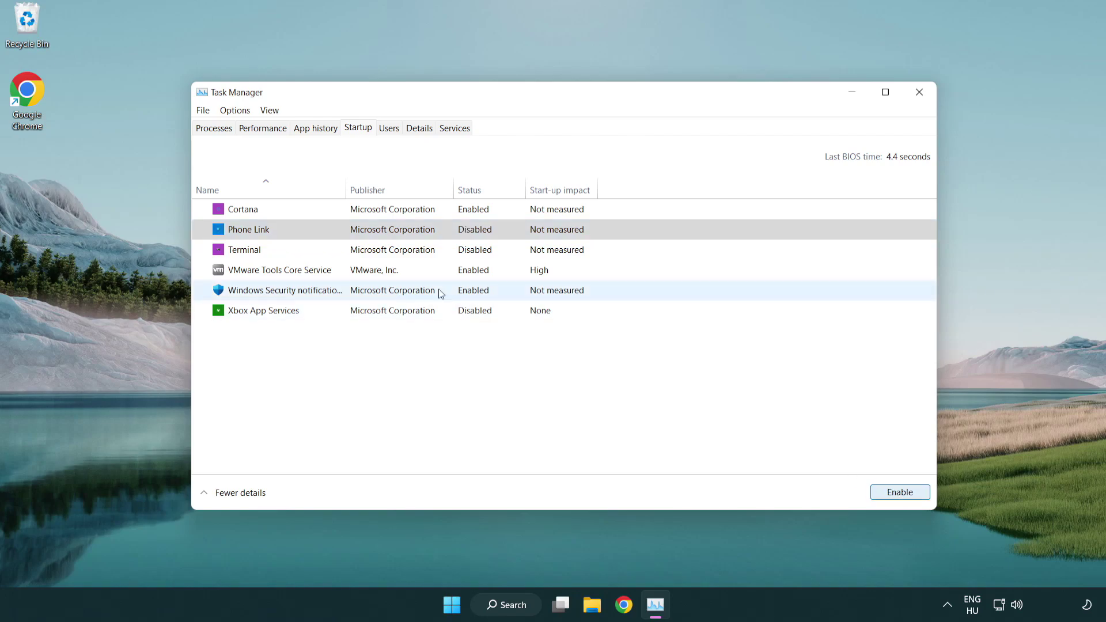
pyautogui.click(396, 216)
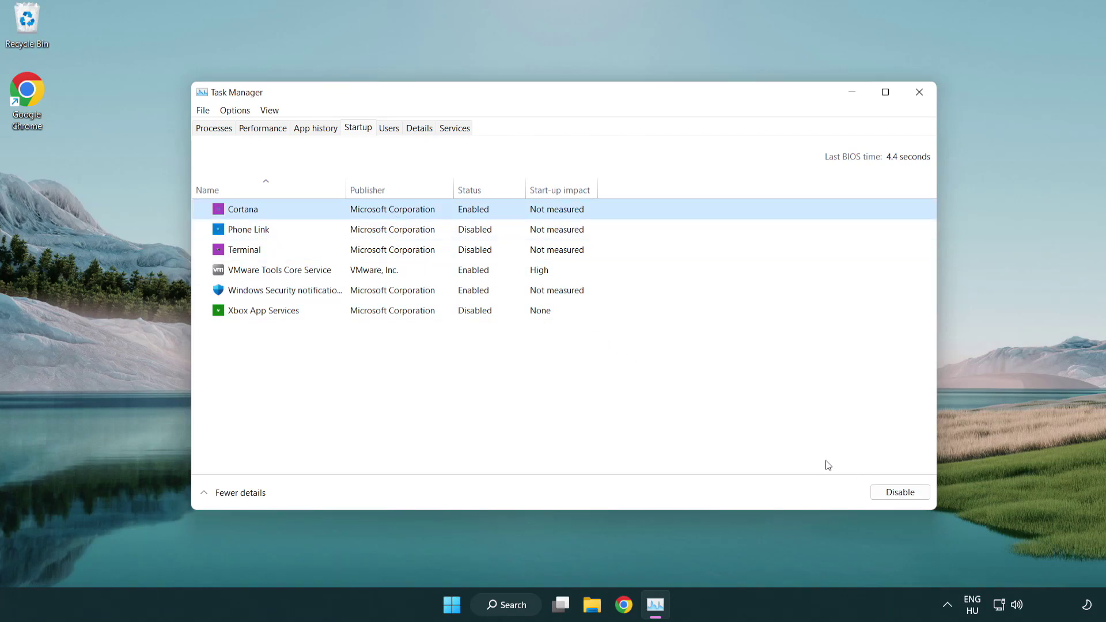
pyautogui.click(899, 493)
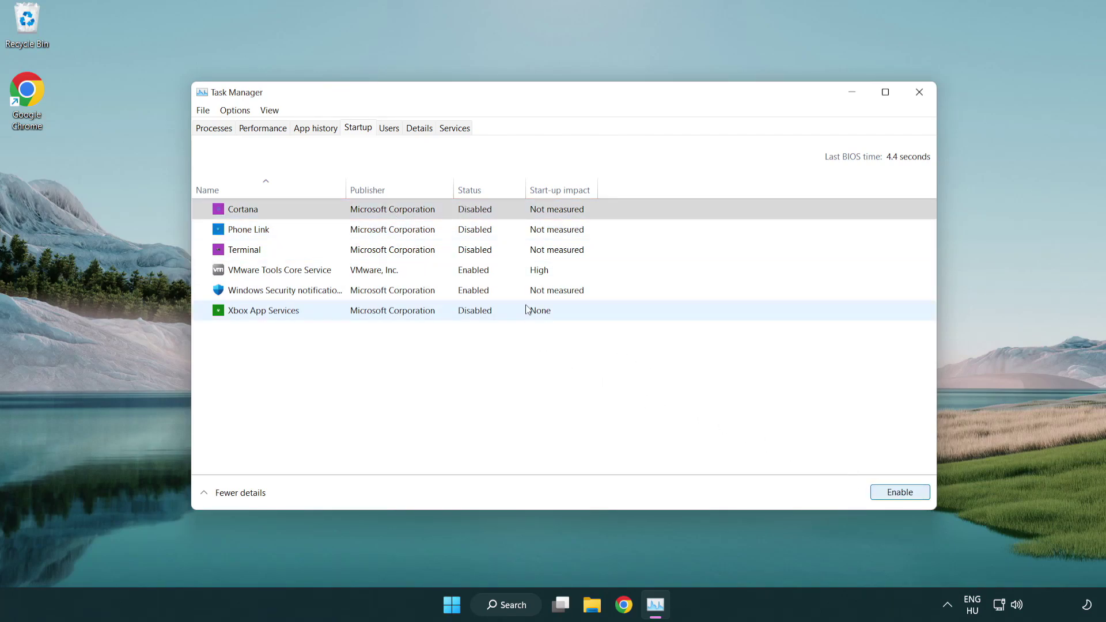
pyautogui.click(524, 293)
pyautogui.click(893, 495)
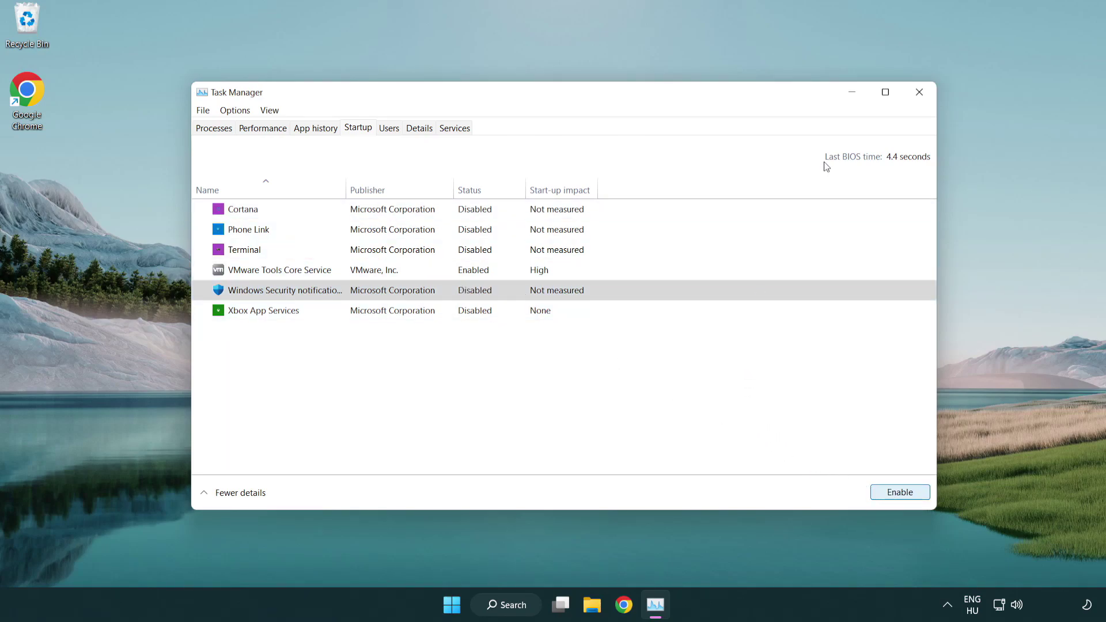
pyautogui.click(920, 93)
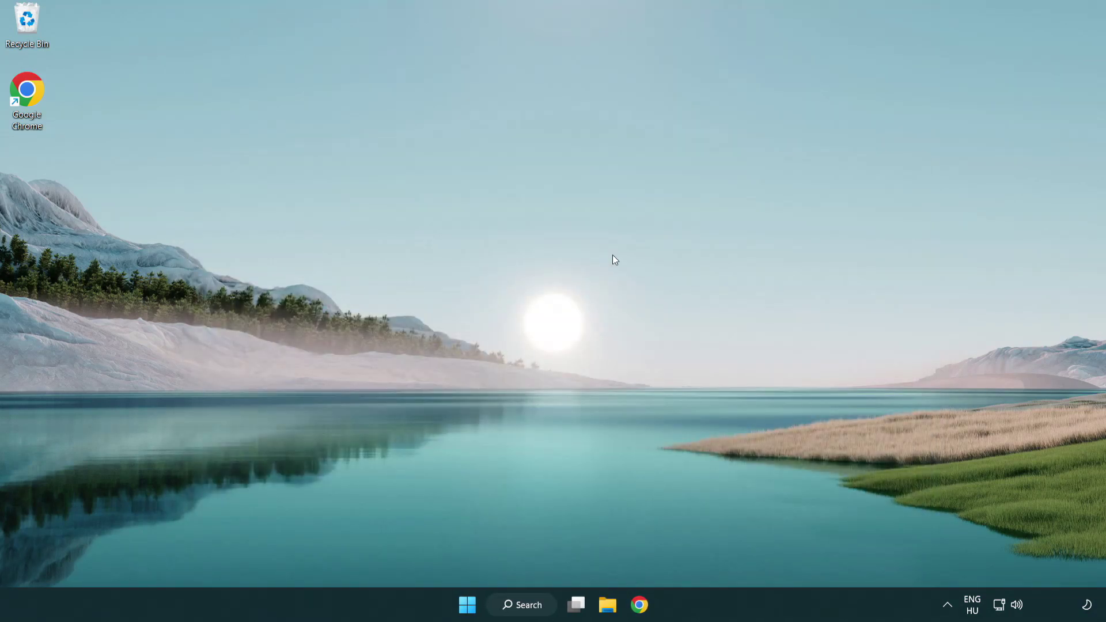
# Search Windows for 'cmd' and launch Command Prompt as administrator
pyautogui.click(517, 608)
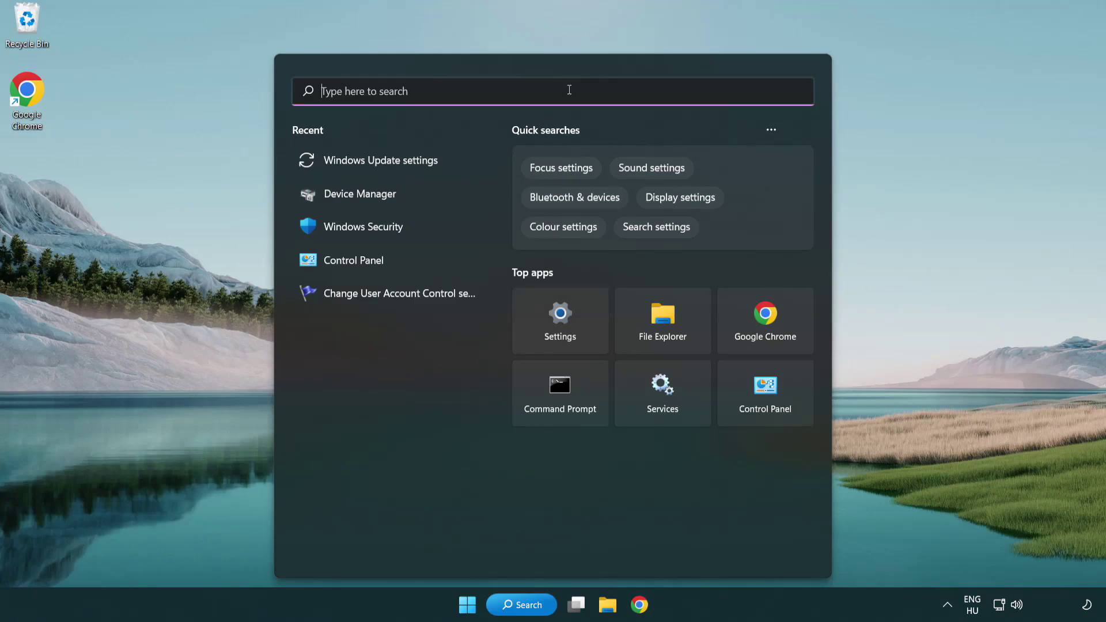
pyautogui.write('cmd')
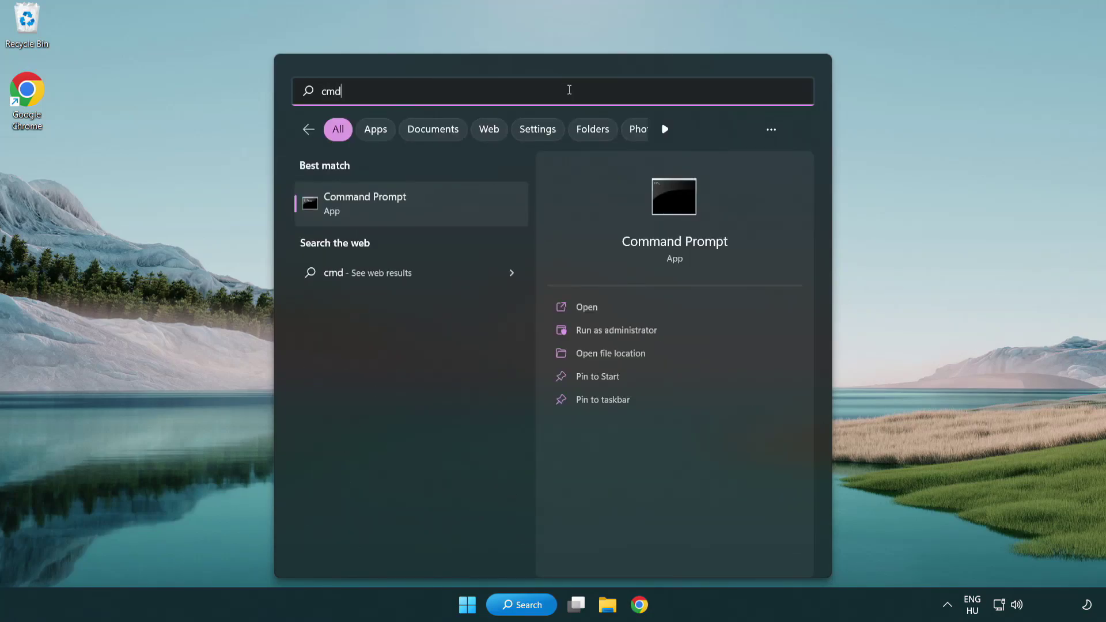
pyautogui.rightClick(426, 211)
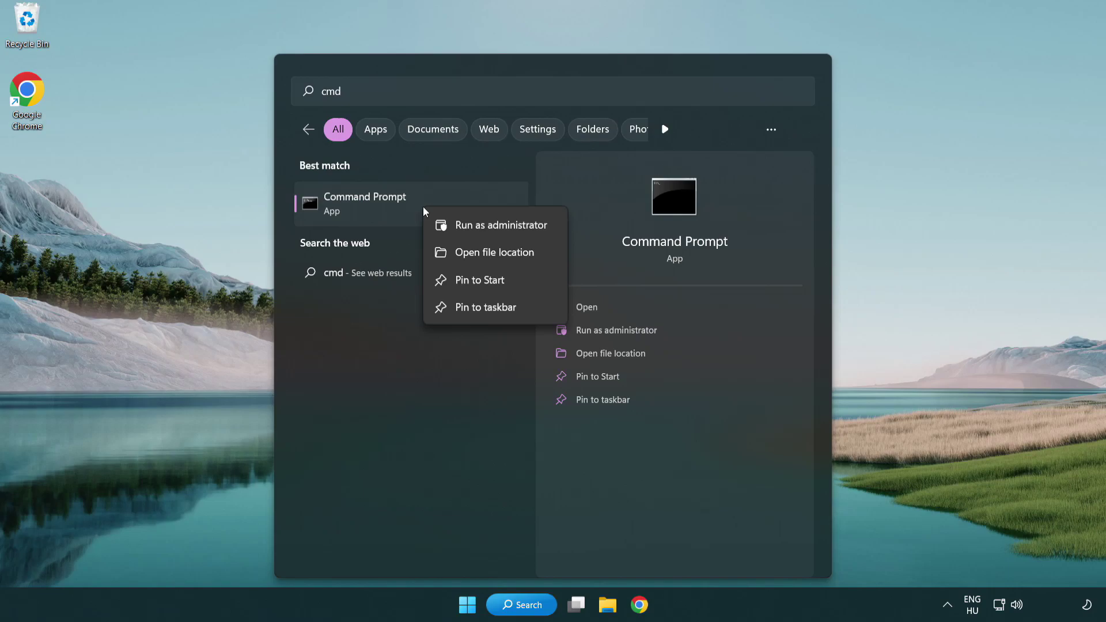
pyautogui.click(499, 230)
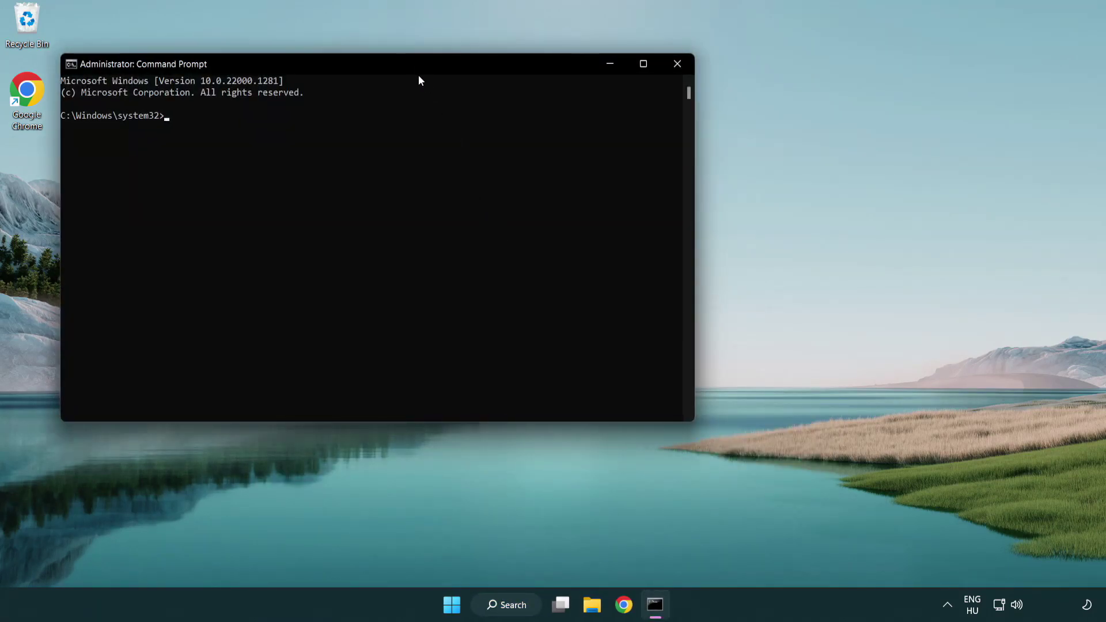
# Run sfc /scannow in Command Prompt until 100% with no integrity violations, then close it
pyautogui.moveTo(394, 66); pyautogui.dragTo(555, 111)
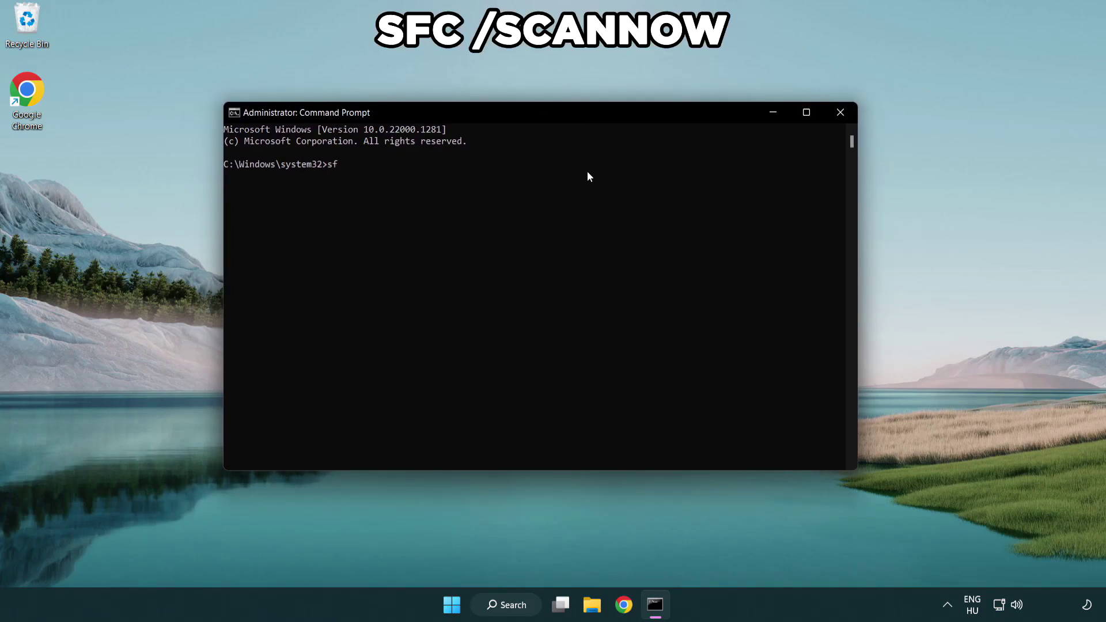
pyautogui.write('sfc /scannow')
pyautogui.press('Return')
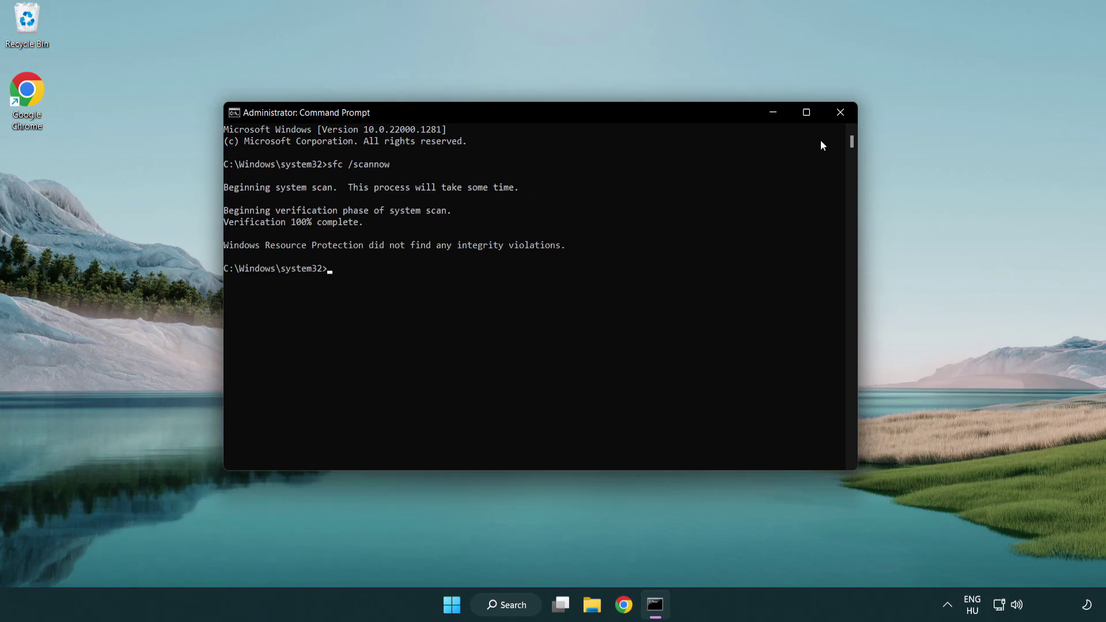
pyautogui.click(845, 118)
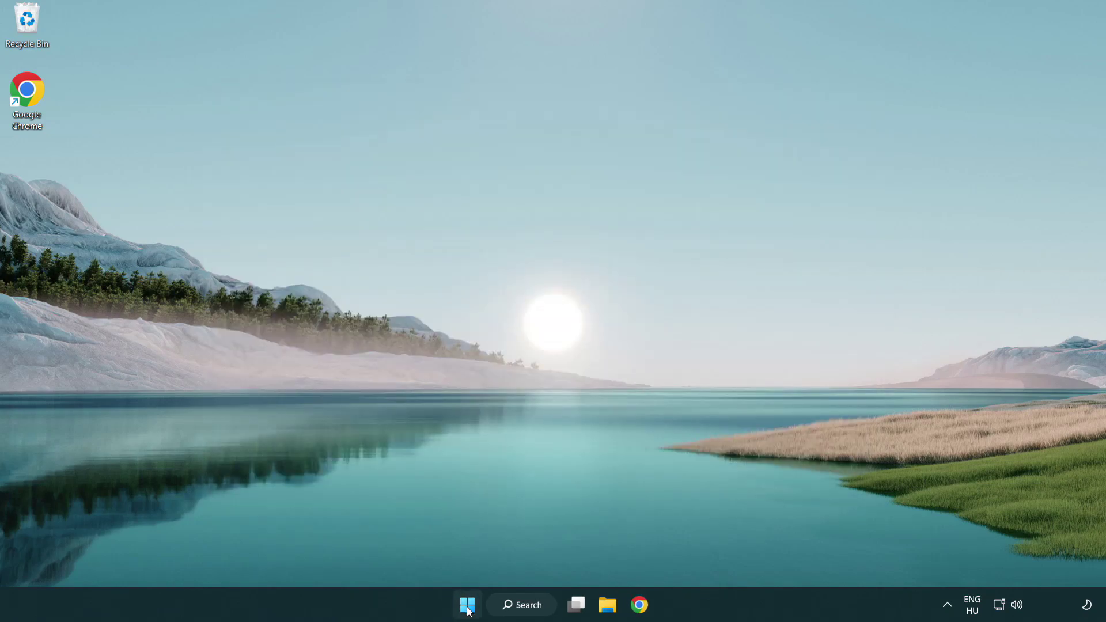